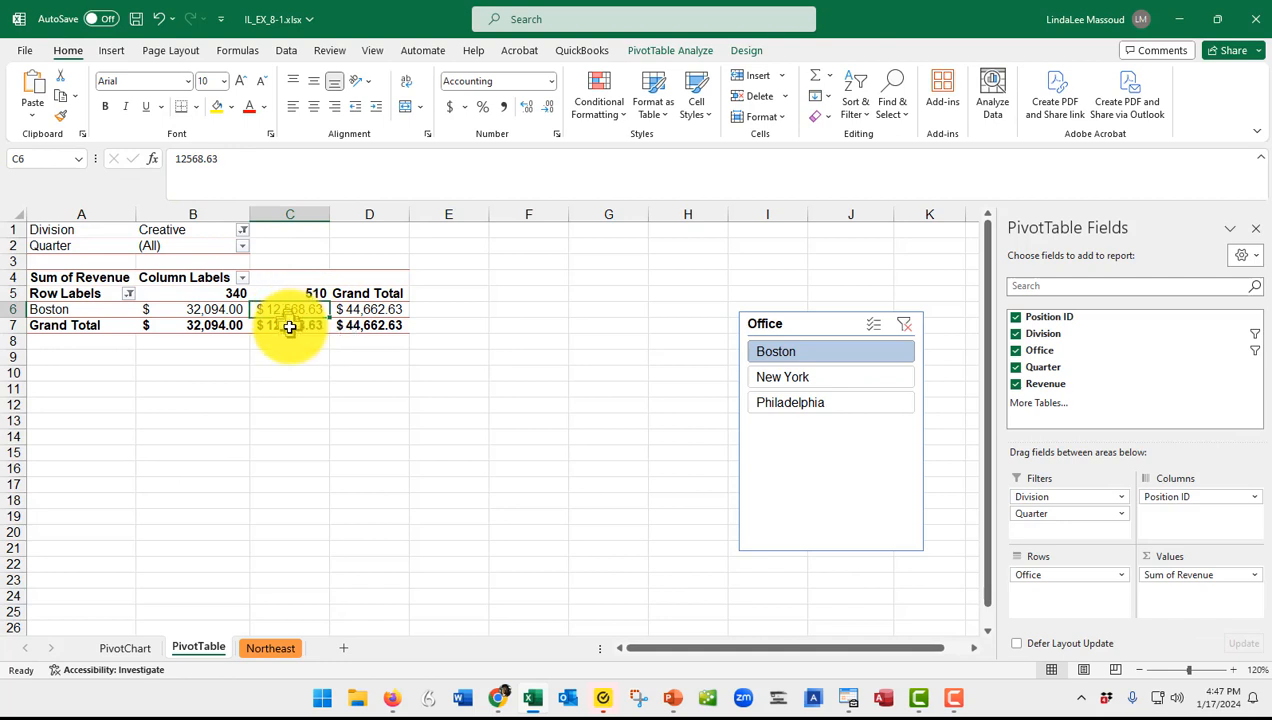
Go to the Northeast sheet and select cell G1 beside the JCL Revenue data.
left_click(289, 325)
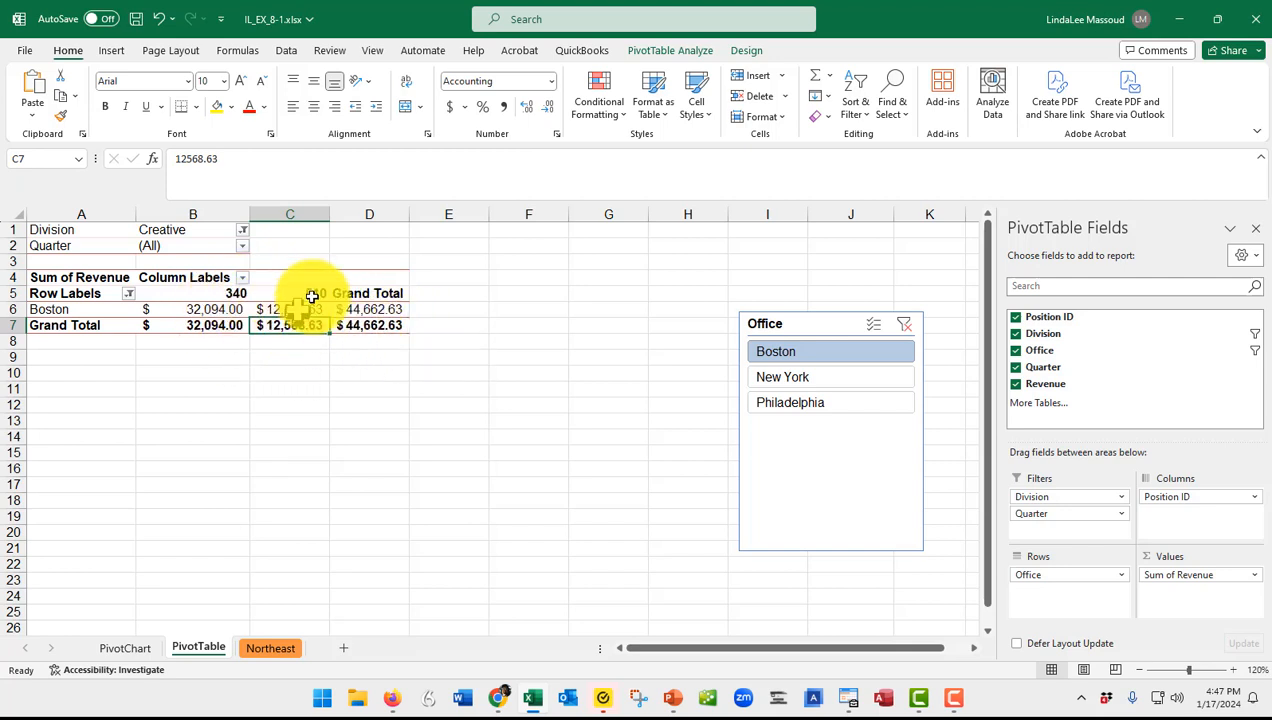
left_click(266, 650)
scroll(457, 530, "up", 5)
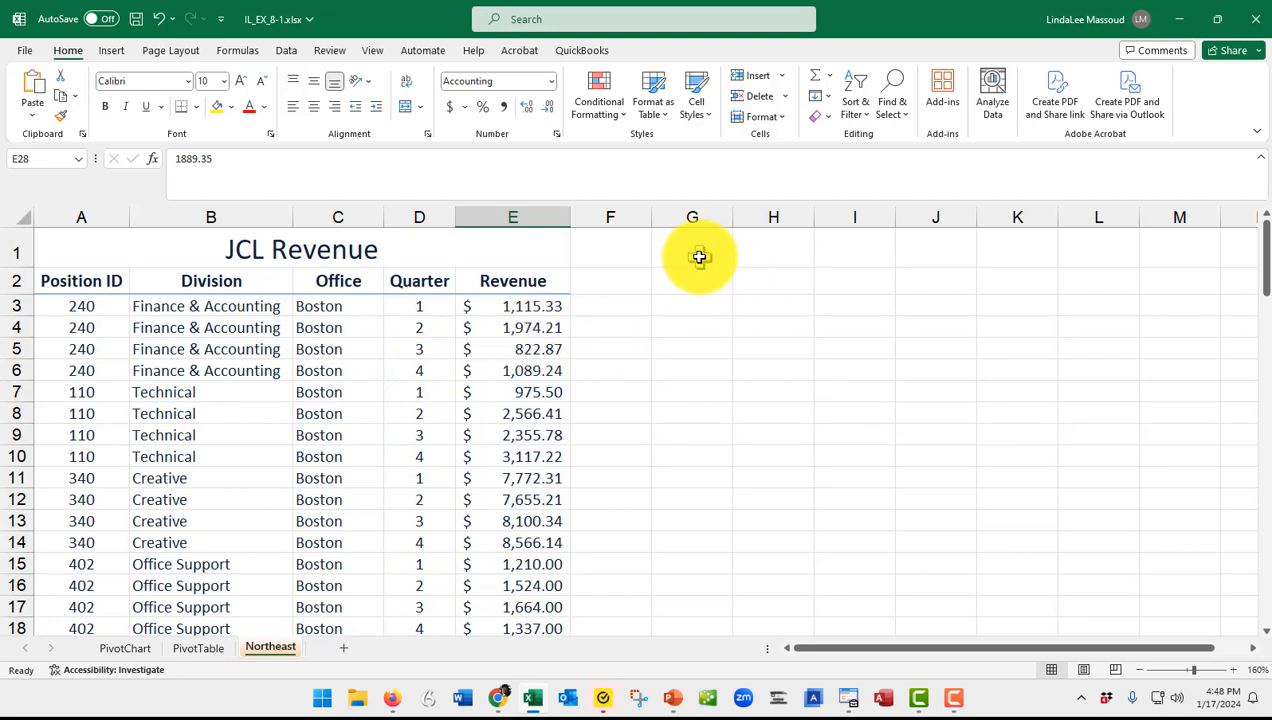
key("BackSpace")
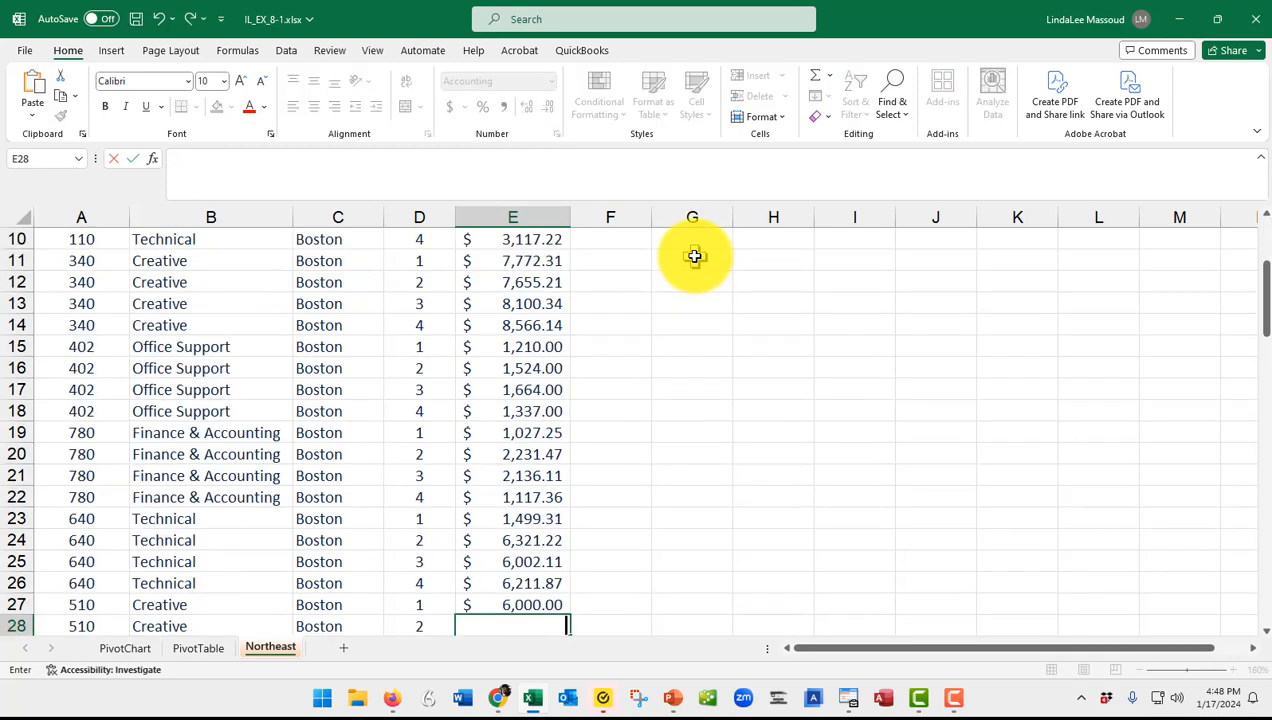
key("Escape")
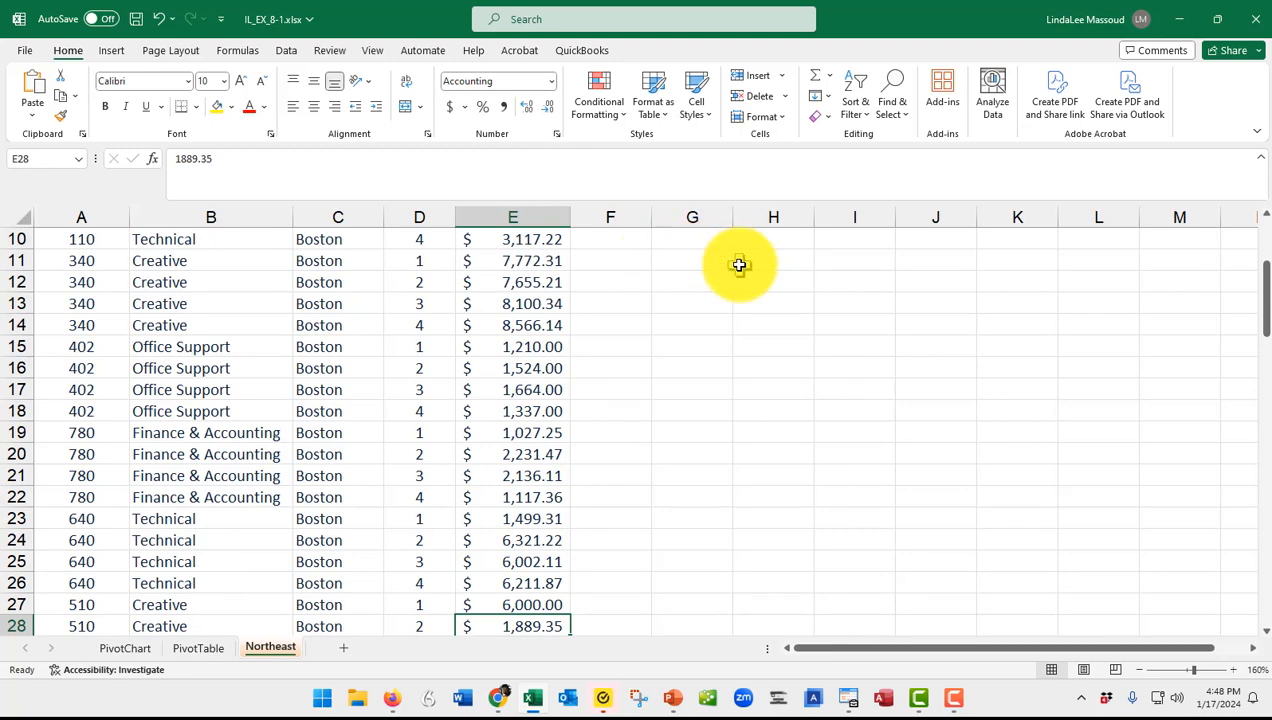
scroll(739, 265, "up", 3)
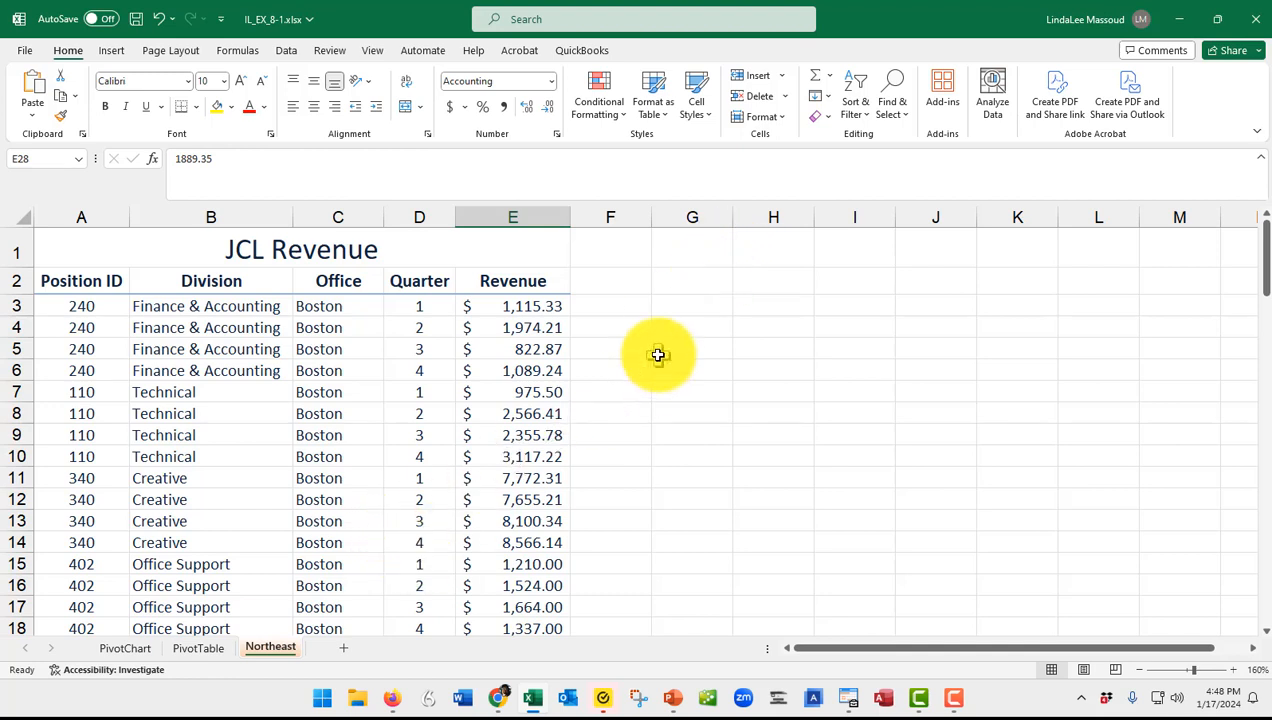
left_click(698, 246)
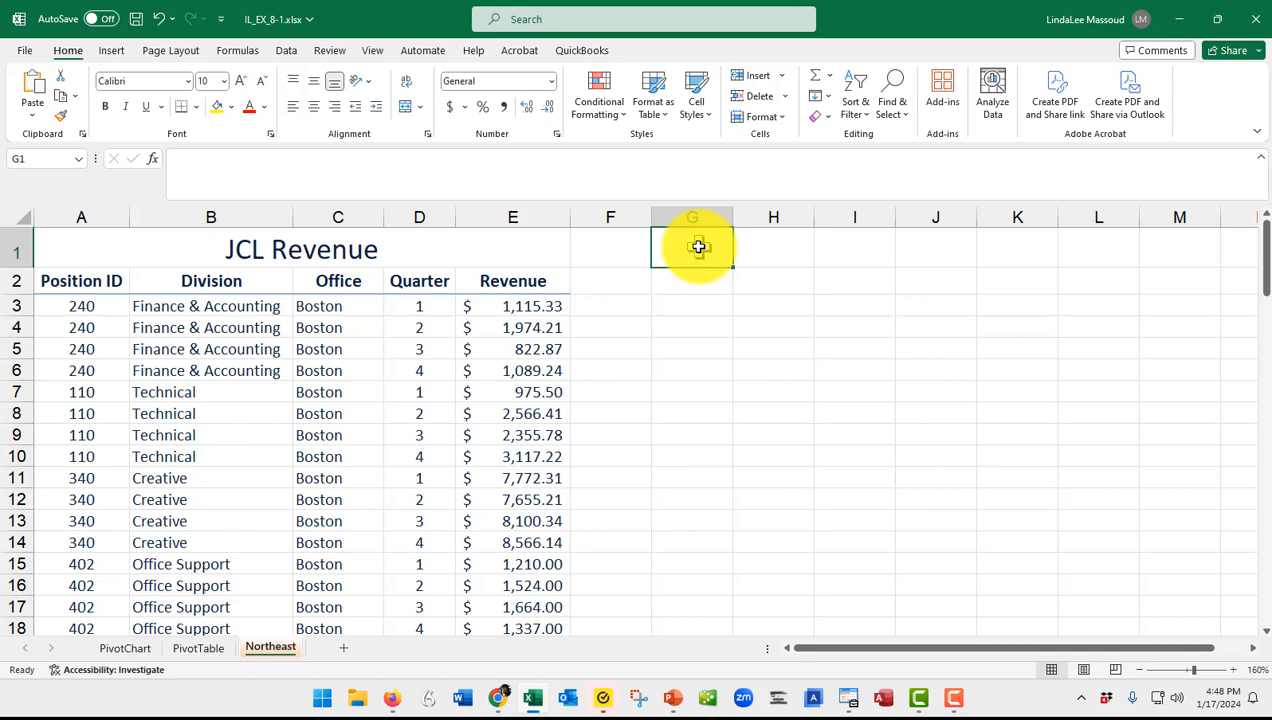
On the PivotTable sheet, set the Division filter to (All) so every division is included.
key("ctrl+Page_Up")
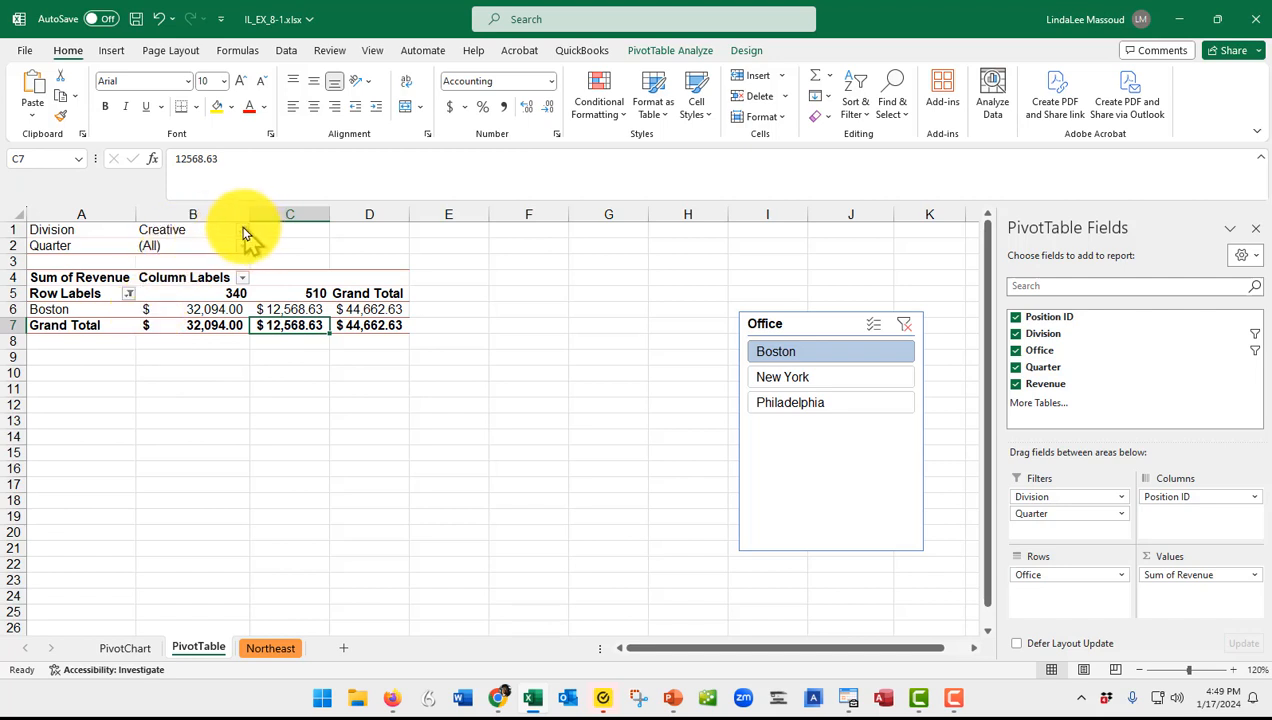
left_click(244, 231)
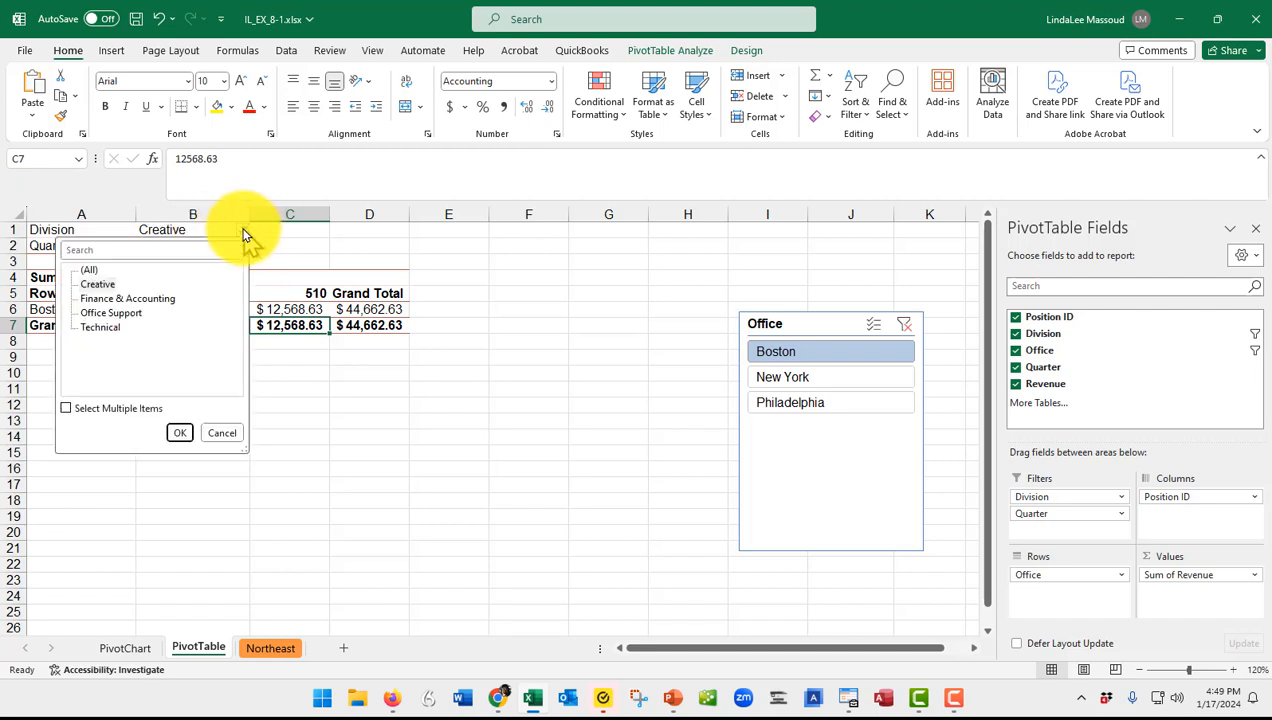
left_click(89, 270)
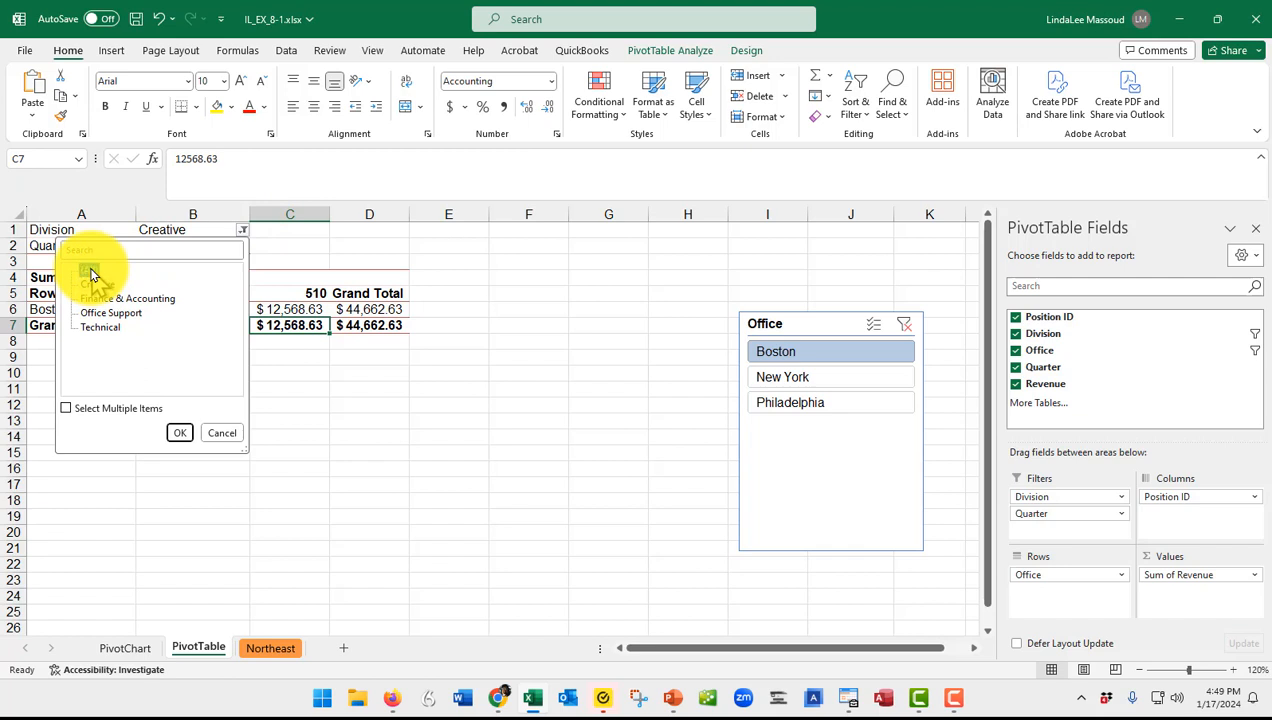
left_click(178, 433)
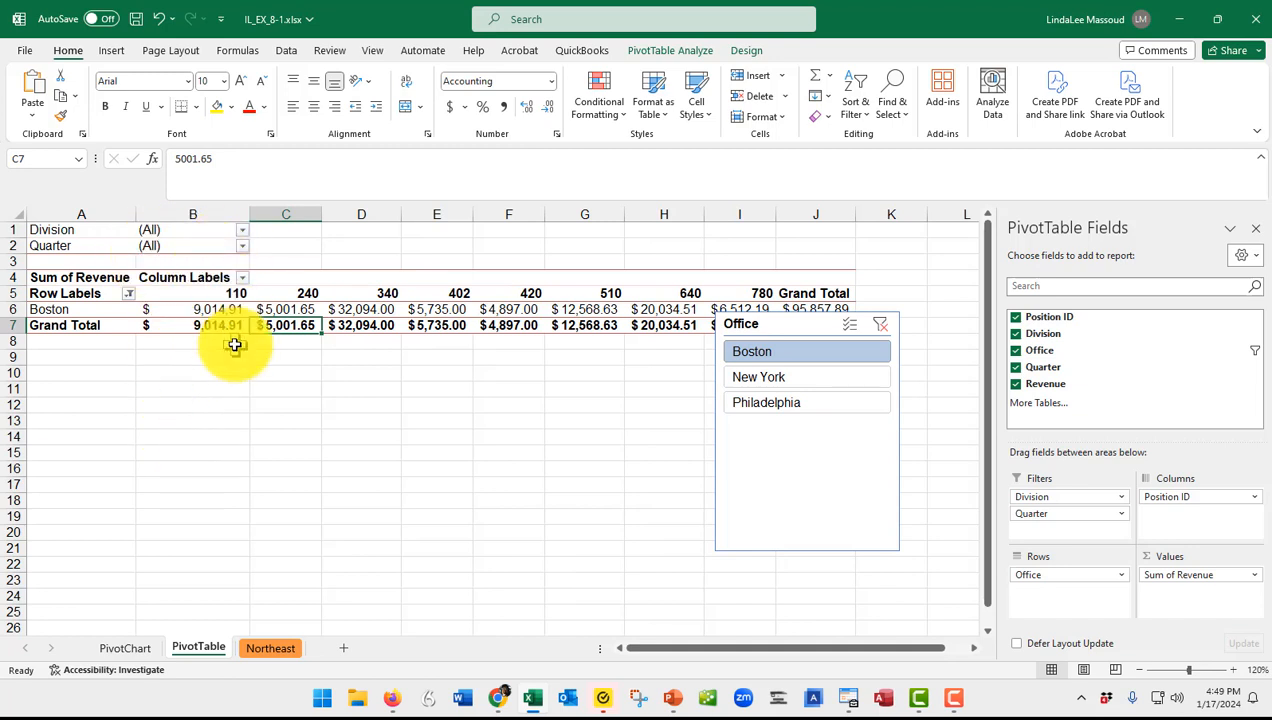
Enter the label "Total Boston Revenue" in cell G1 of the Northeast sheet.
left_click(271, 647)
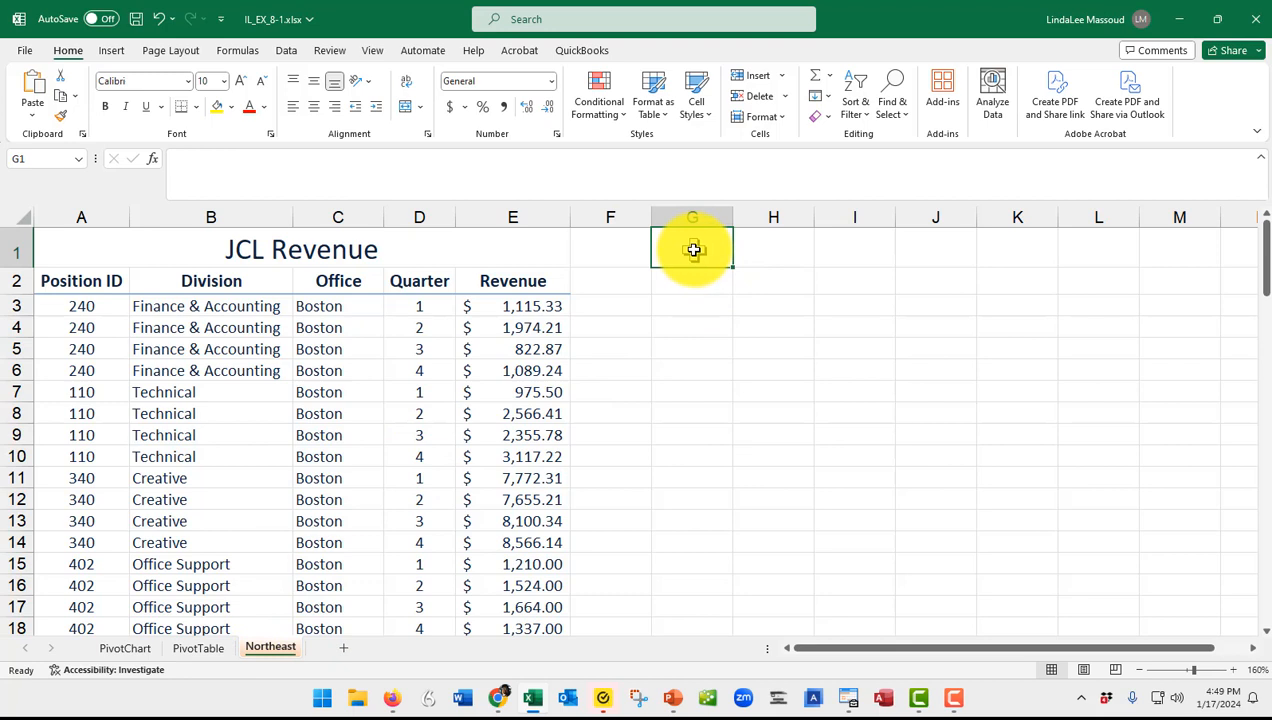
type("To")
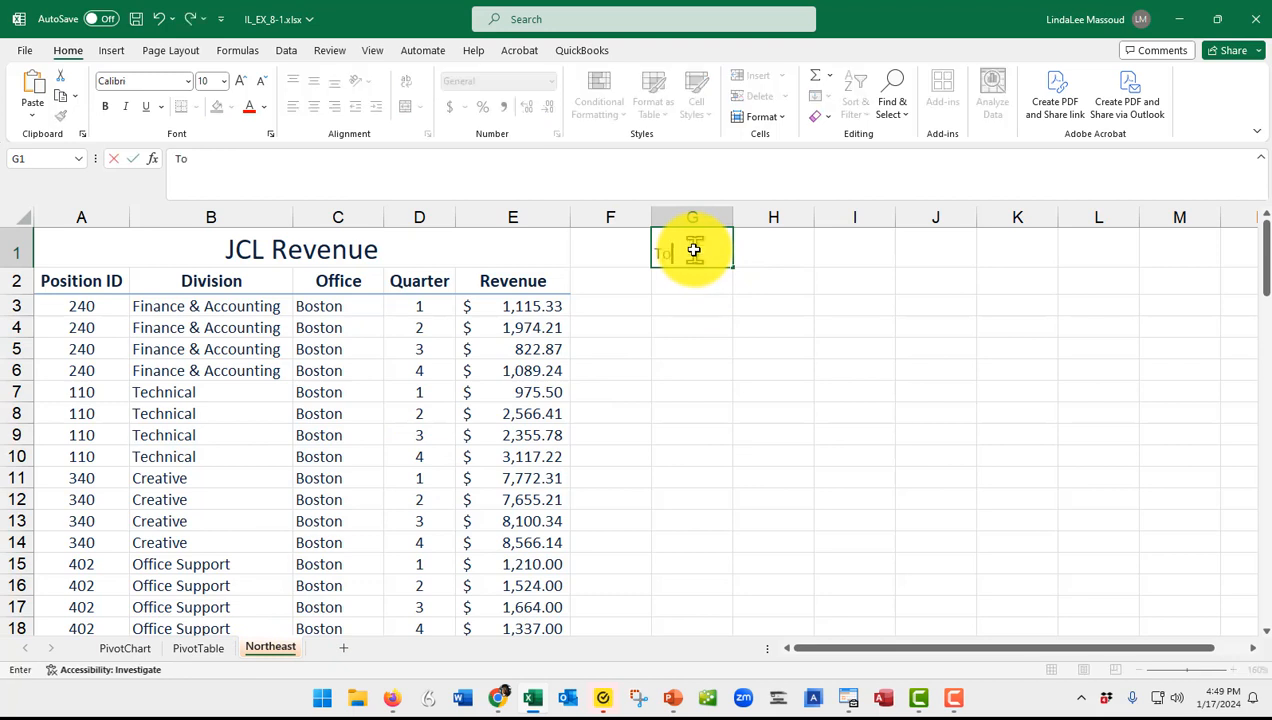
type("tal Boston Revenue")
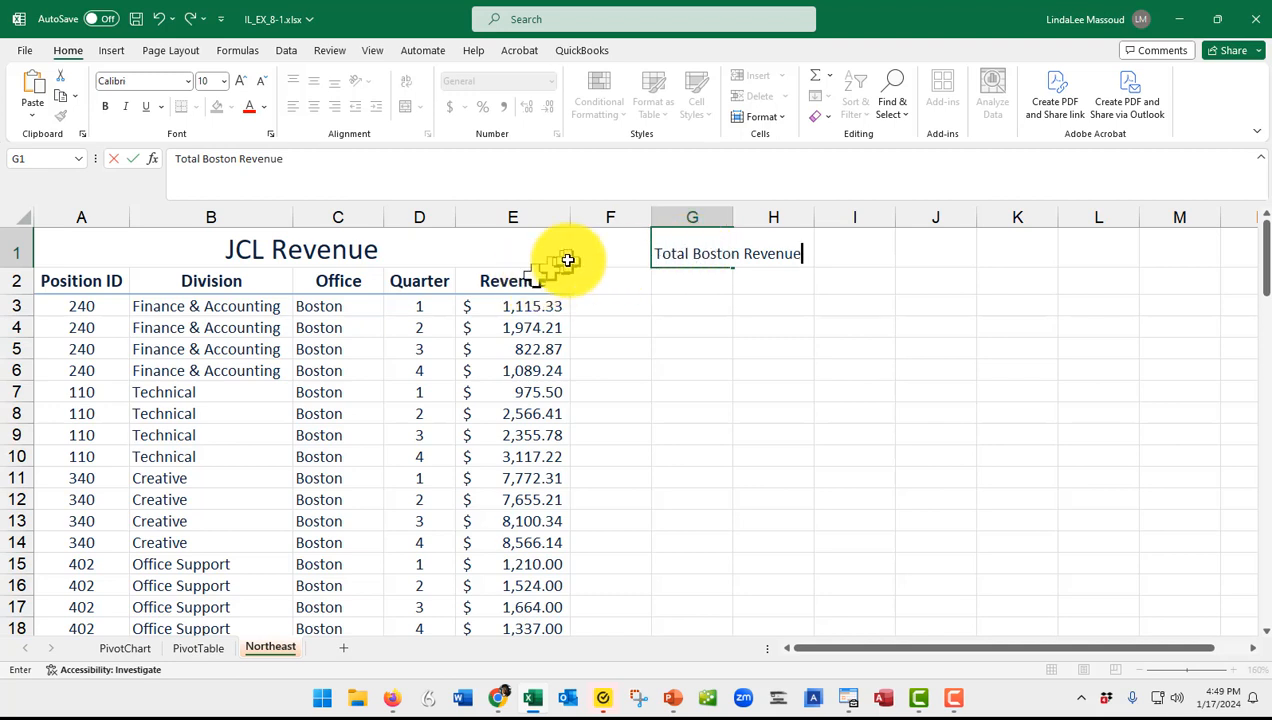
left_click(131, 160)
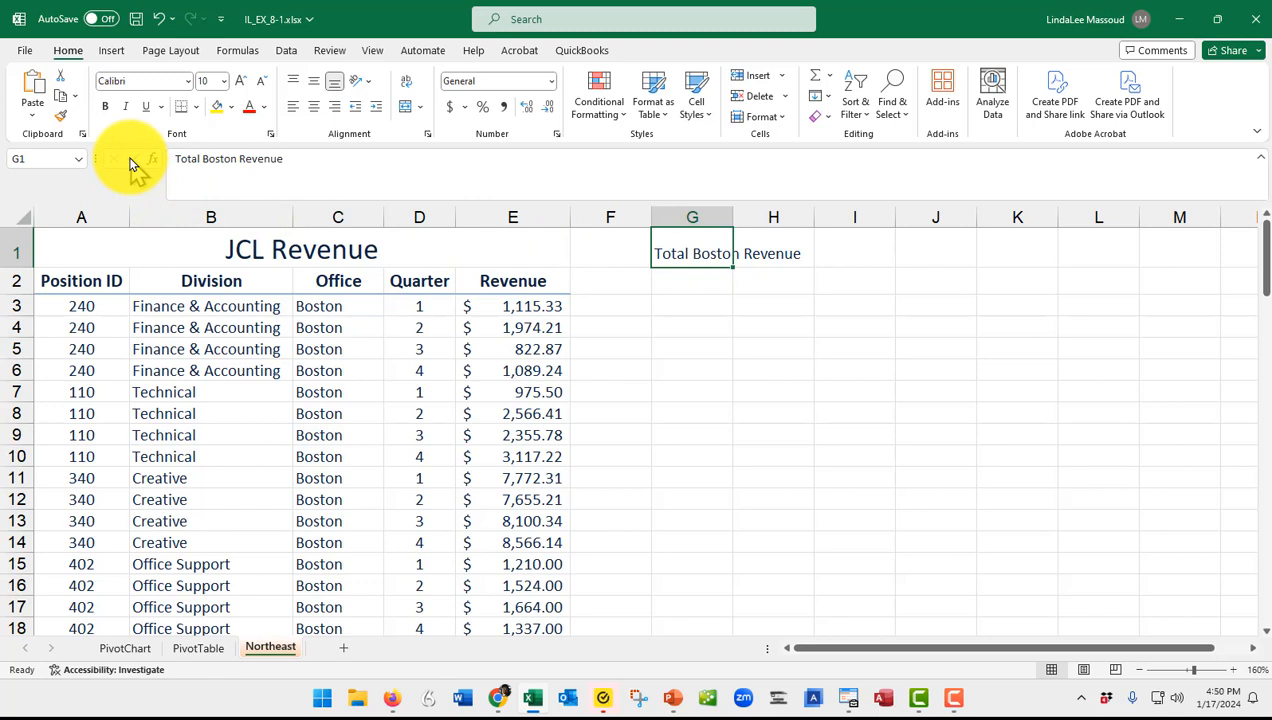
Right-align and bold the label in G1, and autofit the width of column G.
left_click(336, 114)
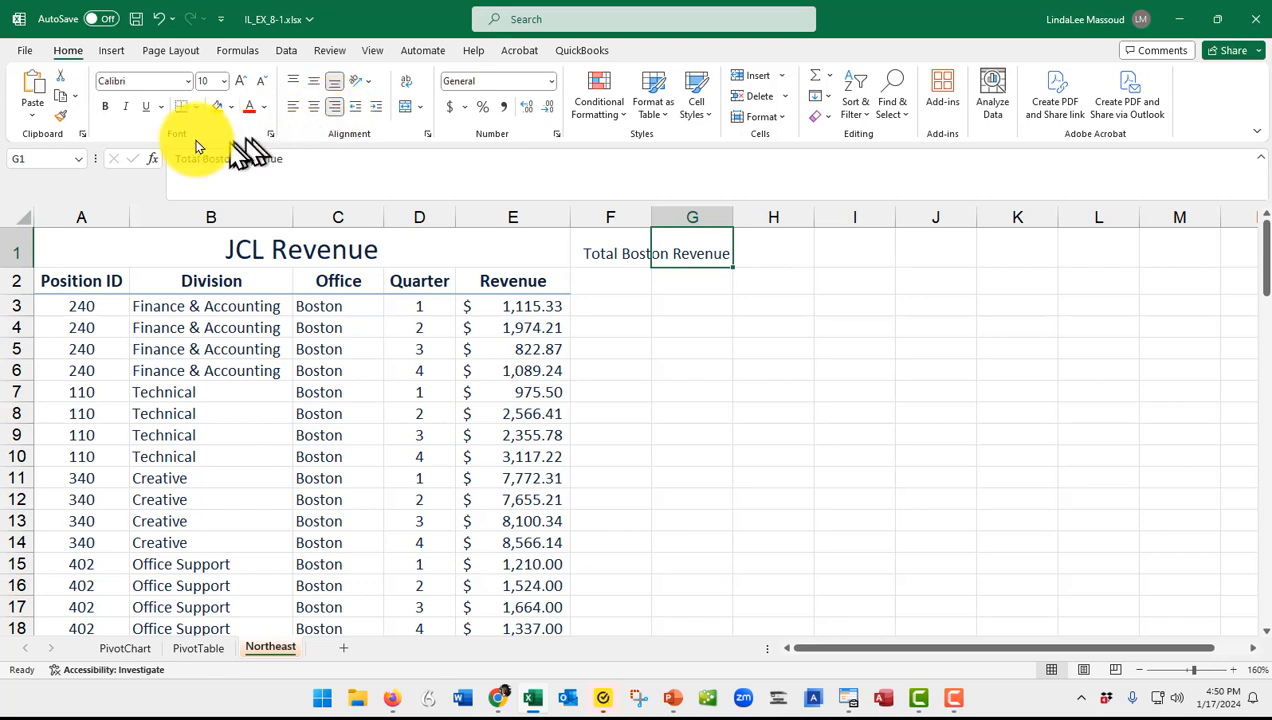
left_click(108, 108)
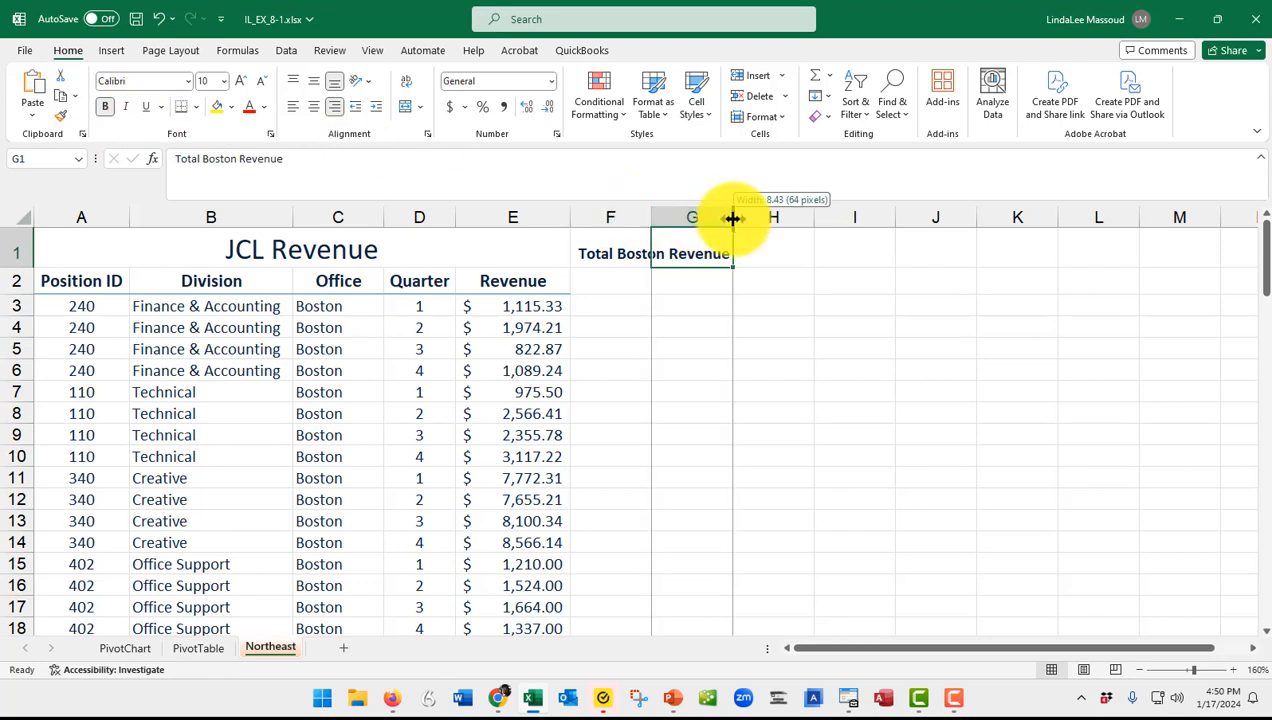
left_click_drag(732, 218, 774, 216)
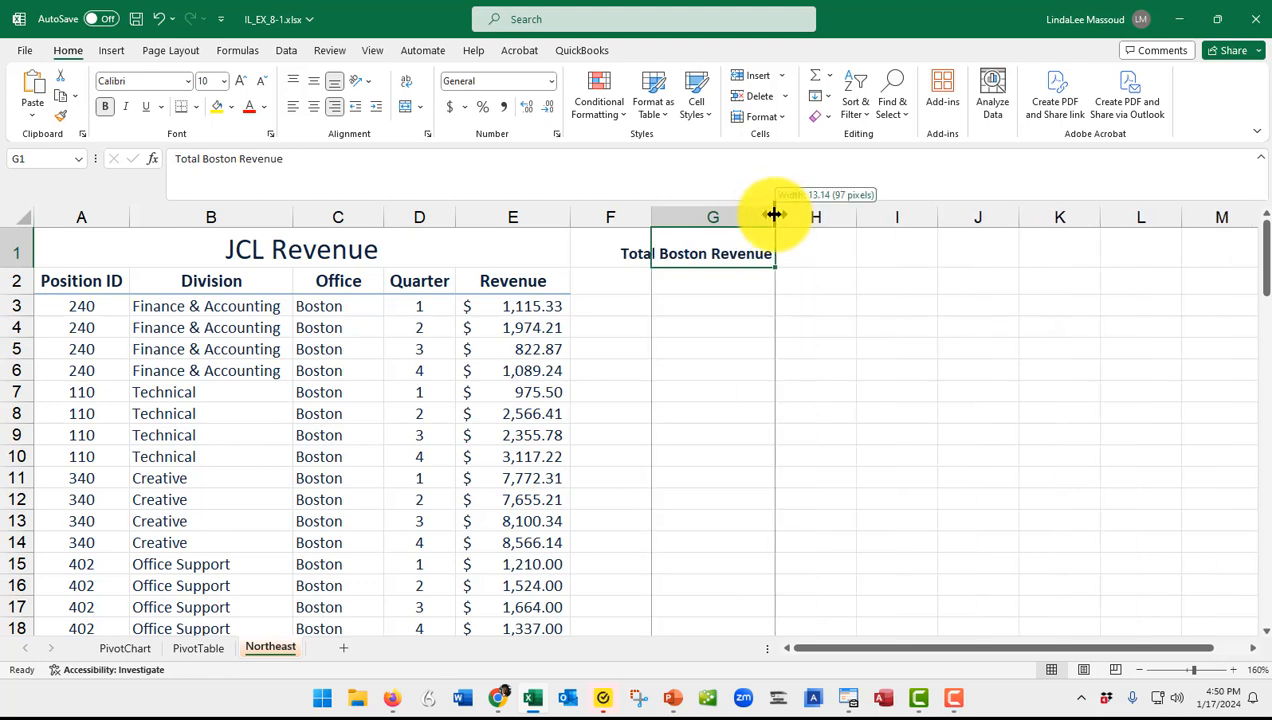
double_click(774, 214)
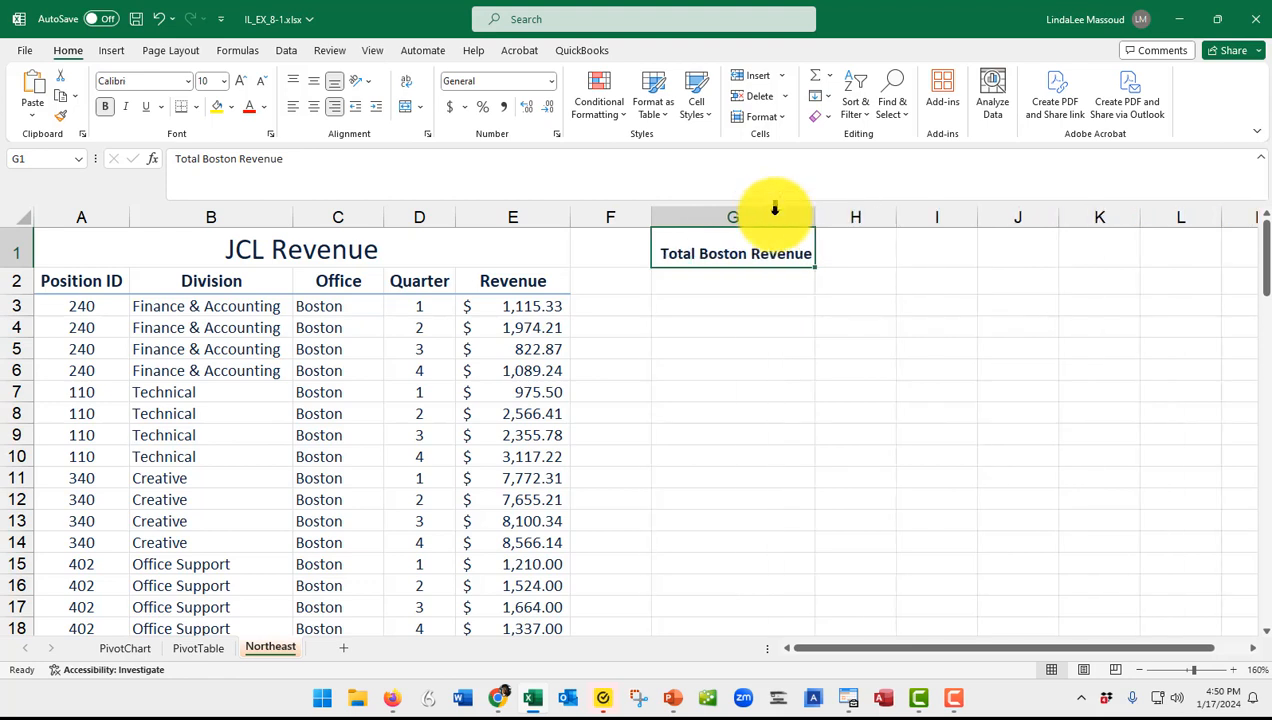
In G2, retrieve Boston's grand total from PivotTable cell J6 with a GETPIVOTDATA formula, and apply the Accounting number format.
left_click(735, 287)
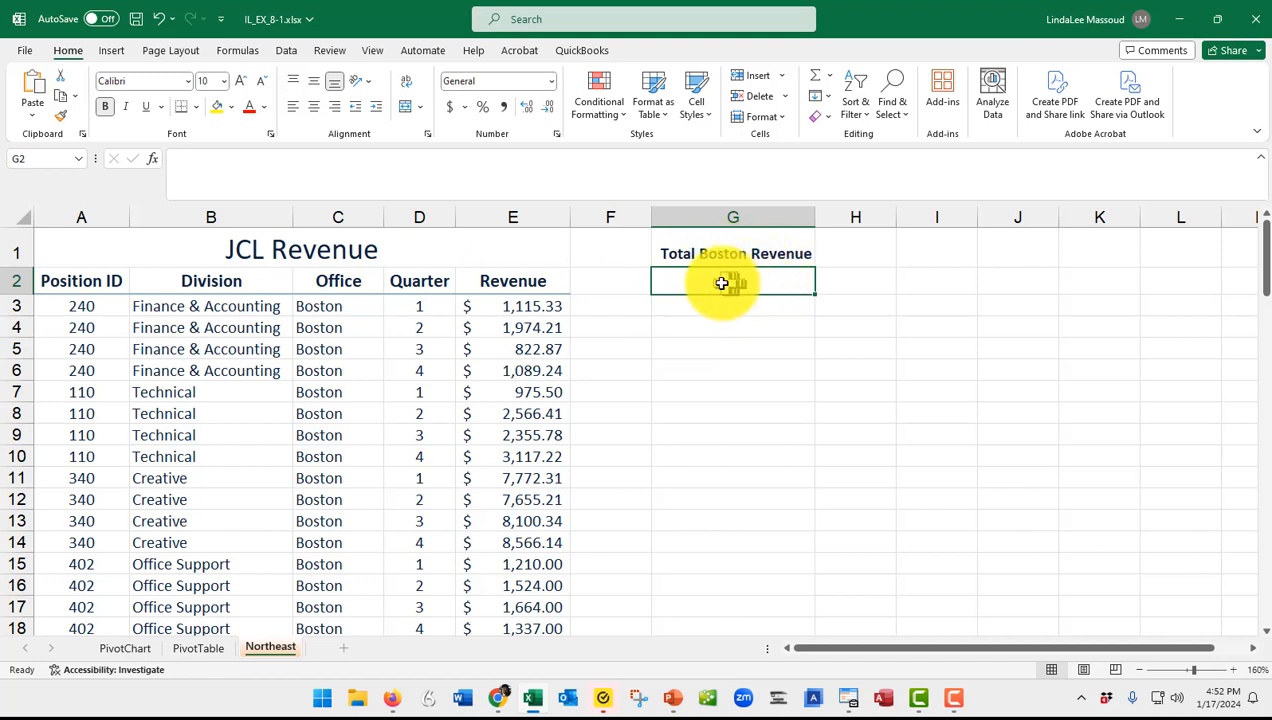
left_click(190, 648)
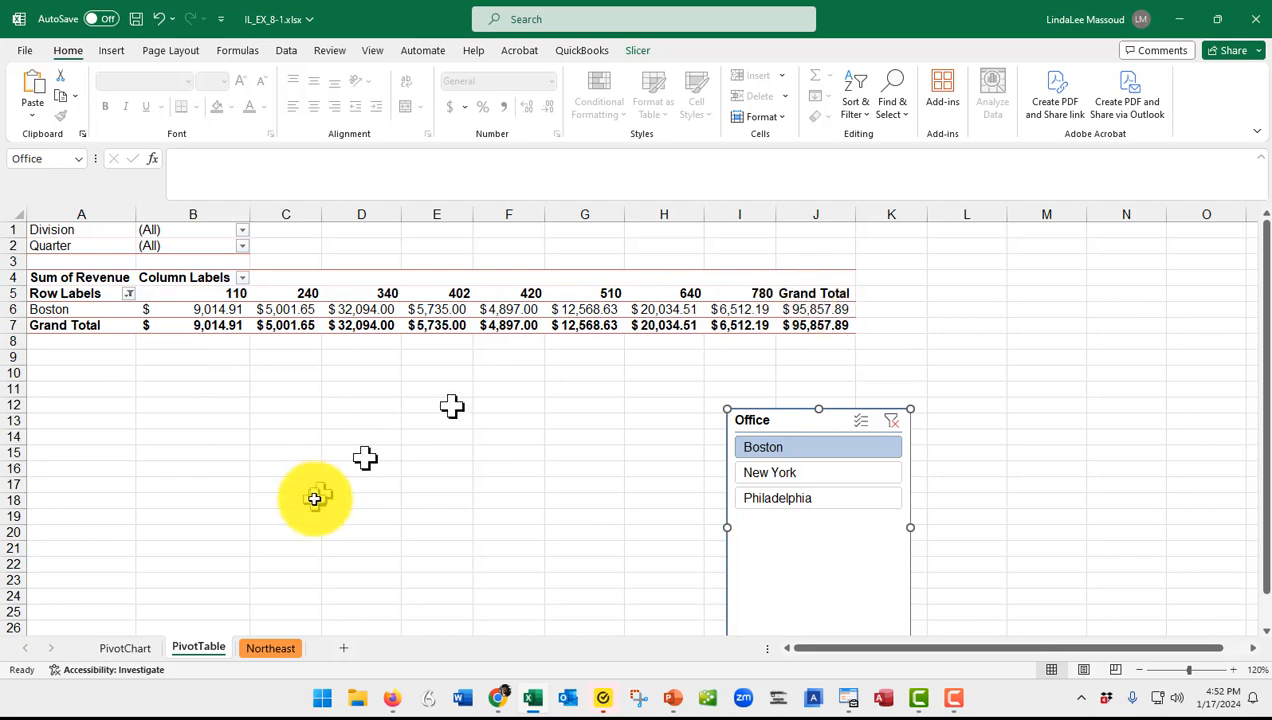
left_click(268, 650)
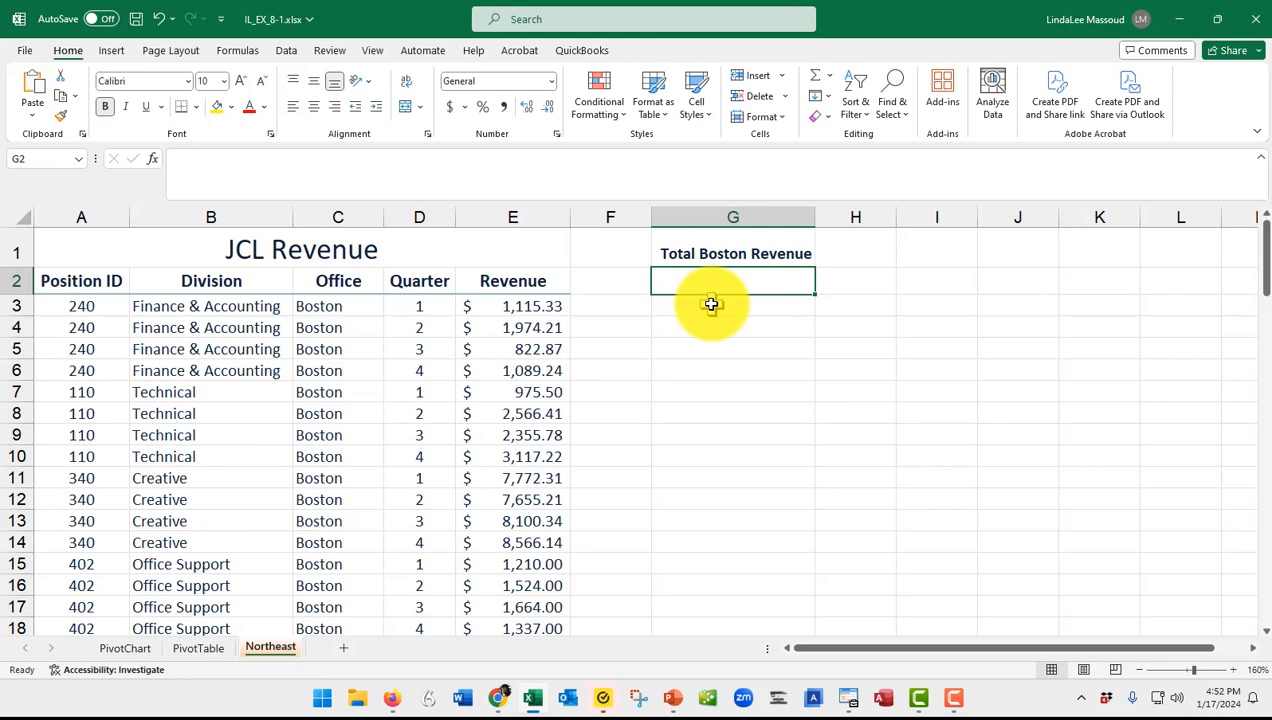
type("=")
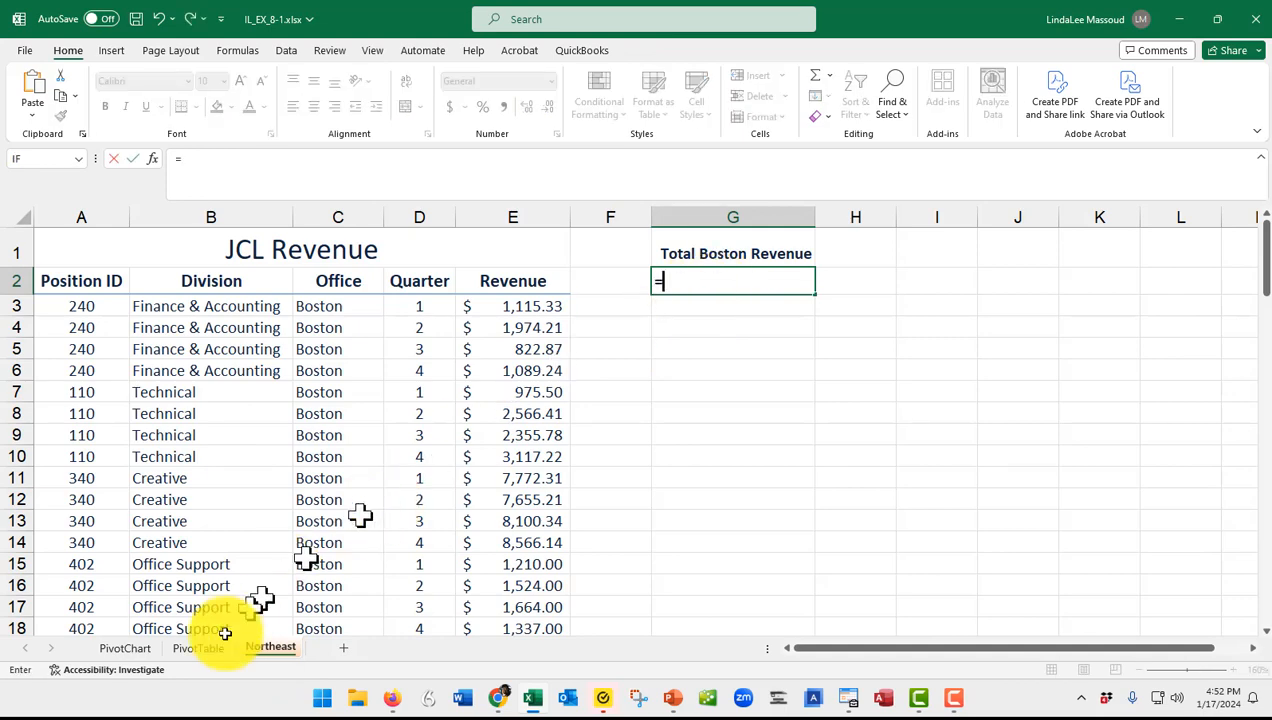
left_click(198, 648)
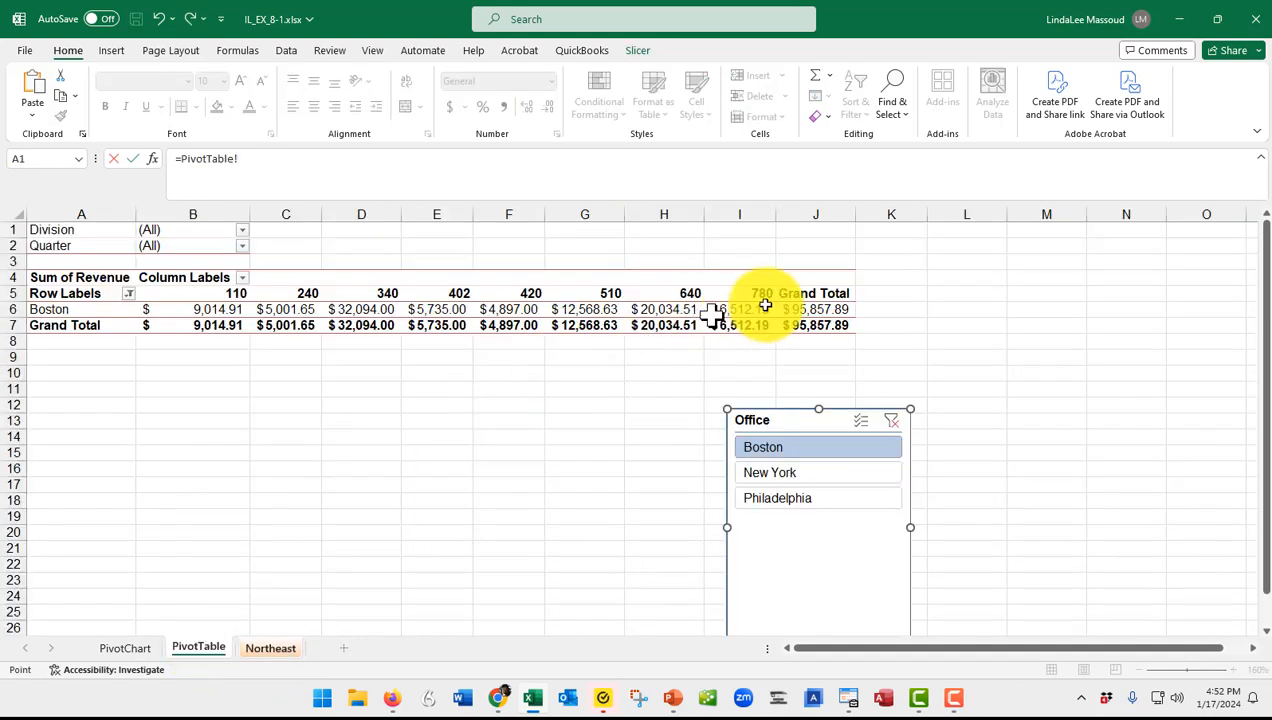
left_click(828, 310)
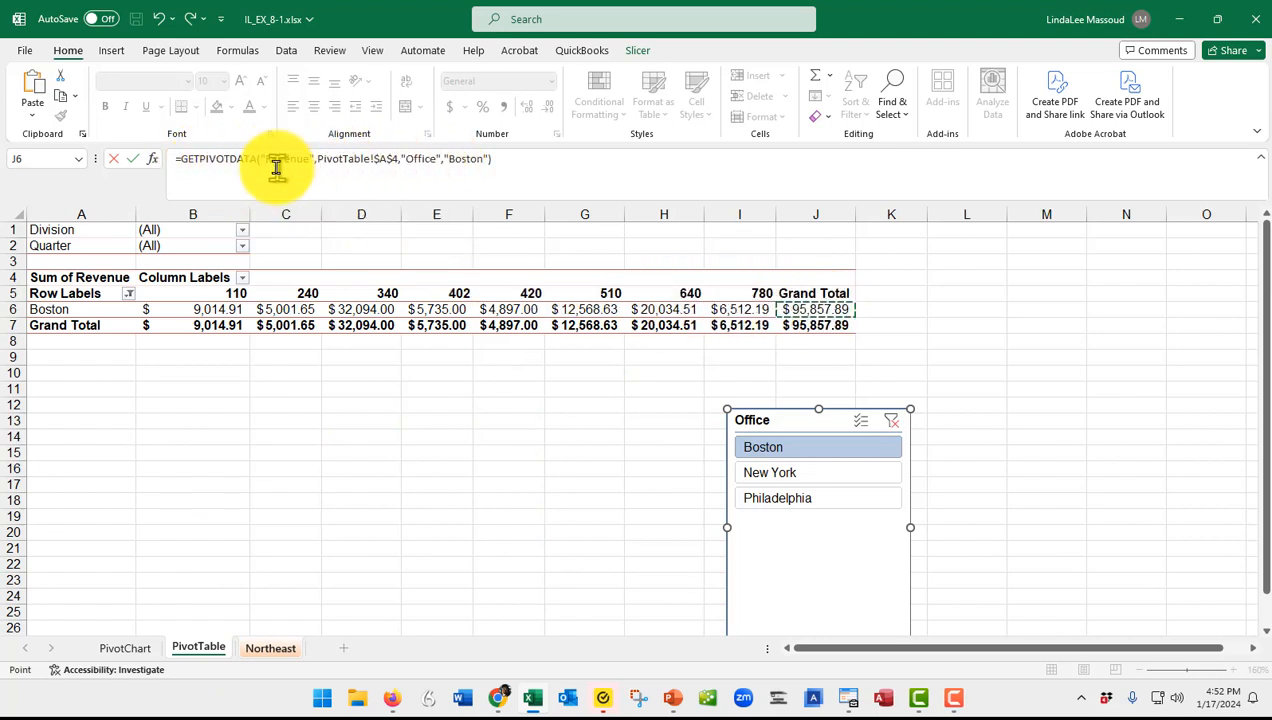
left_click(131, 160)
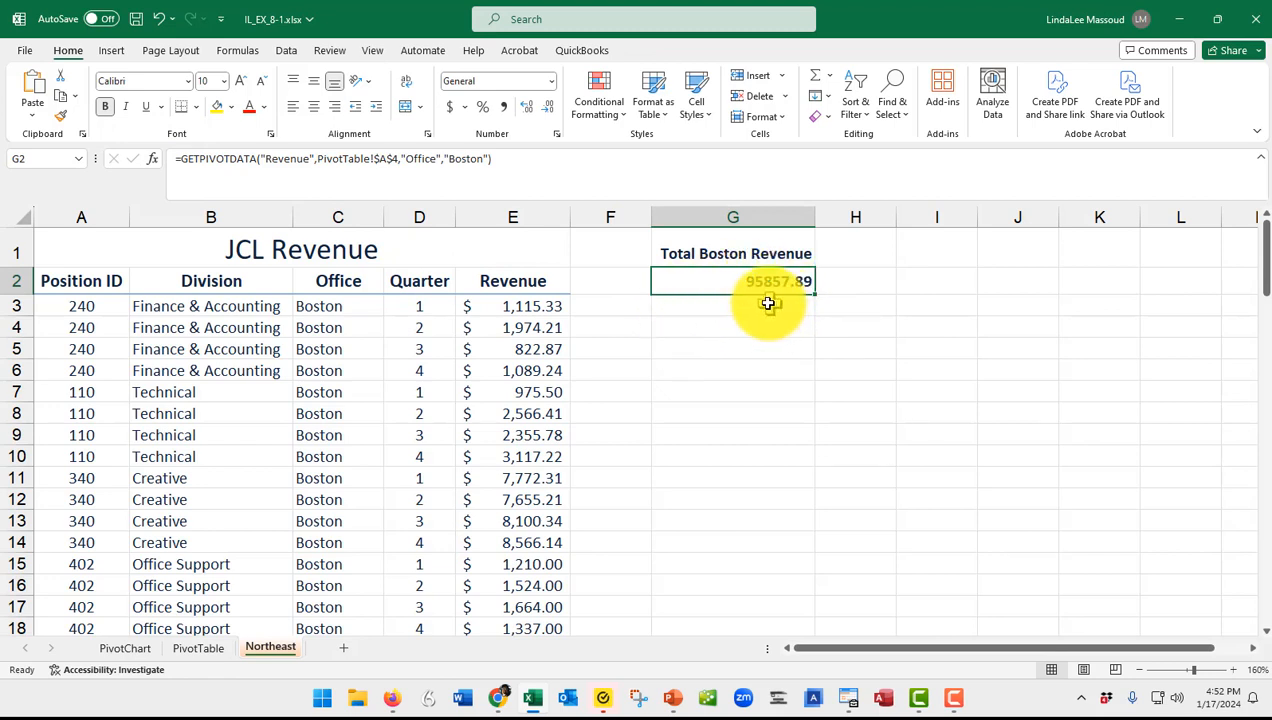
left_click(451, 108)
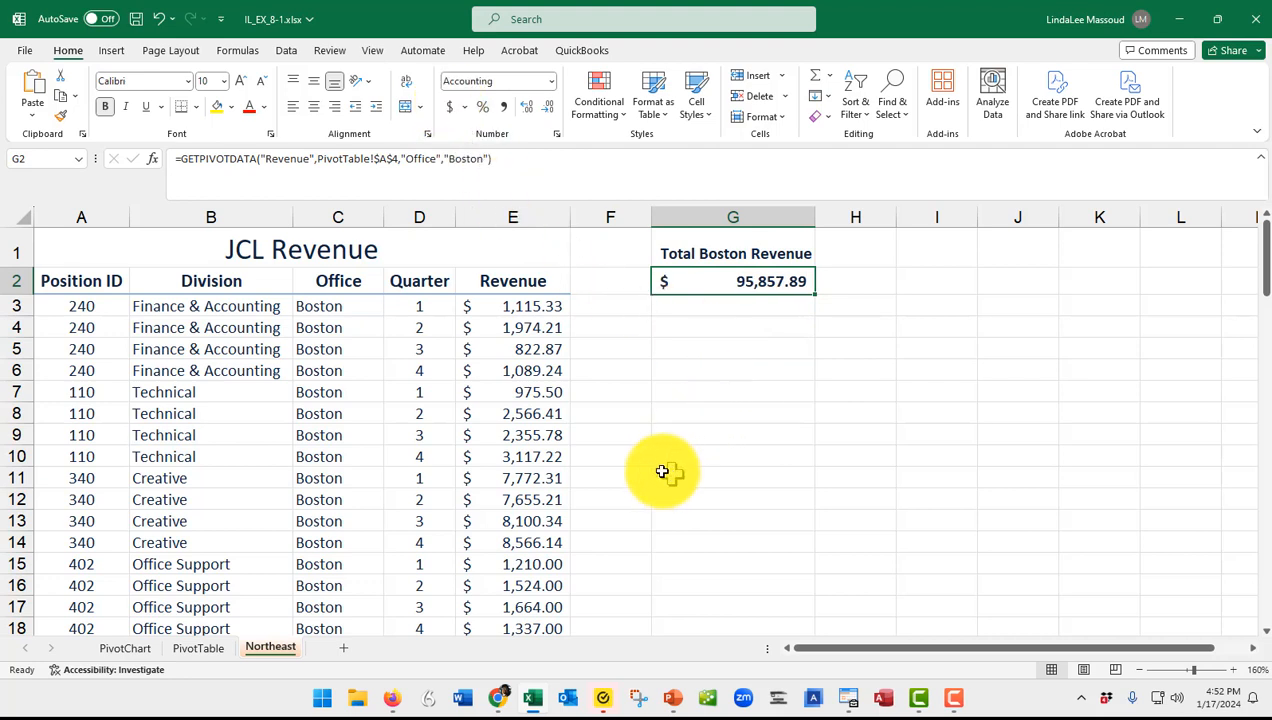
Add a center footer containing the author's full name to the Northeast sheet.
left_click(110, 50)
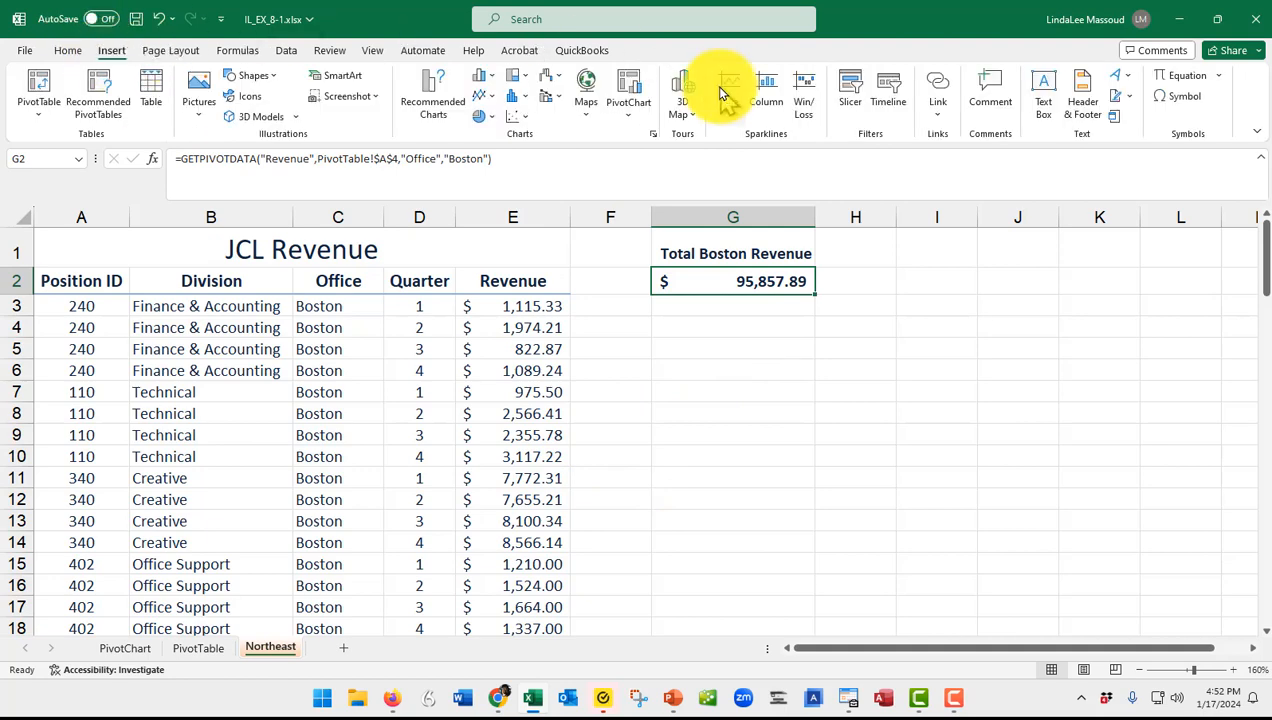
left_click(1080, 108)
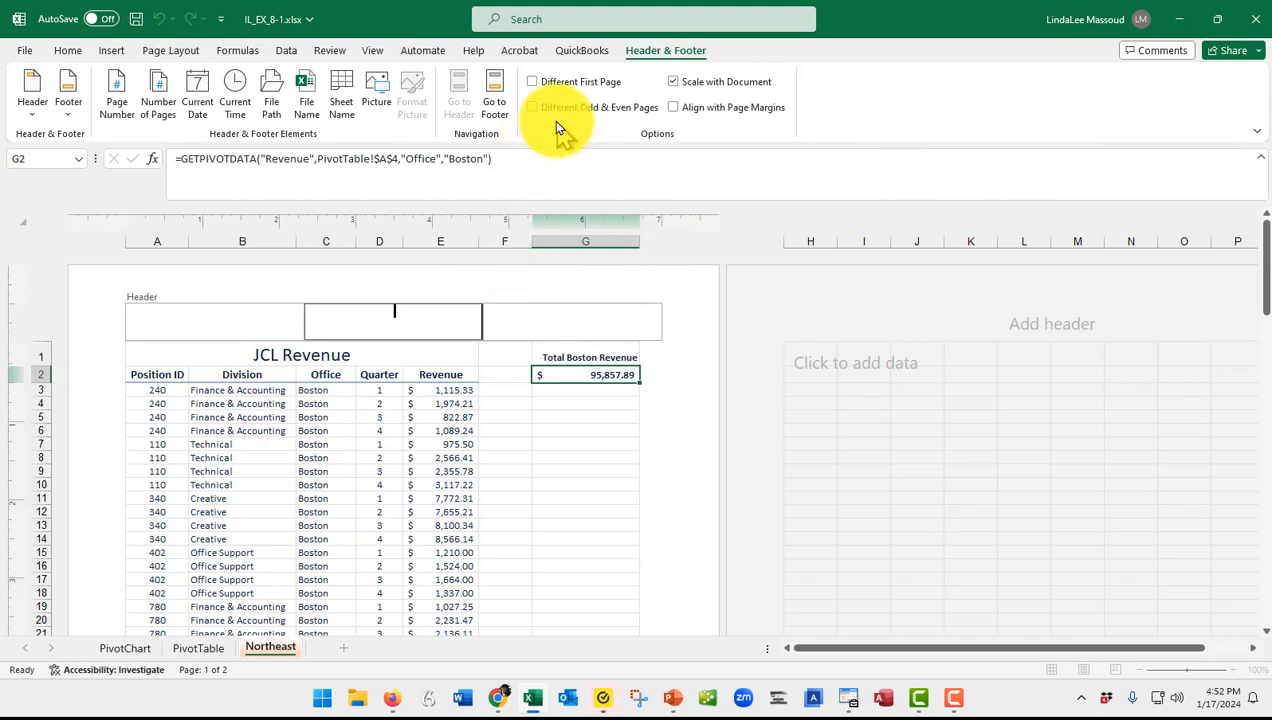
left_click(489, 103)
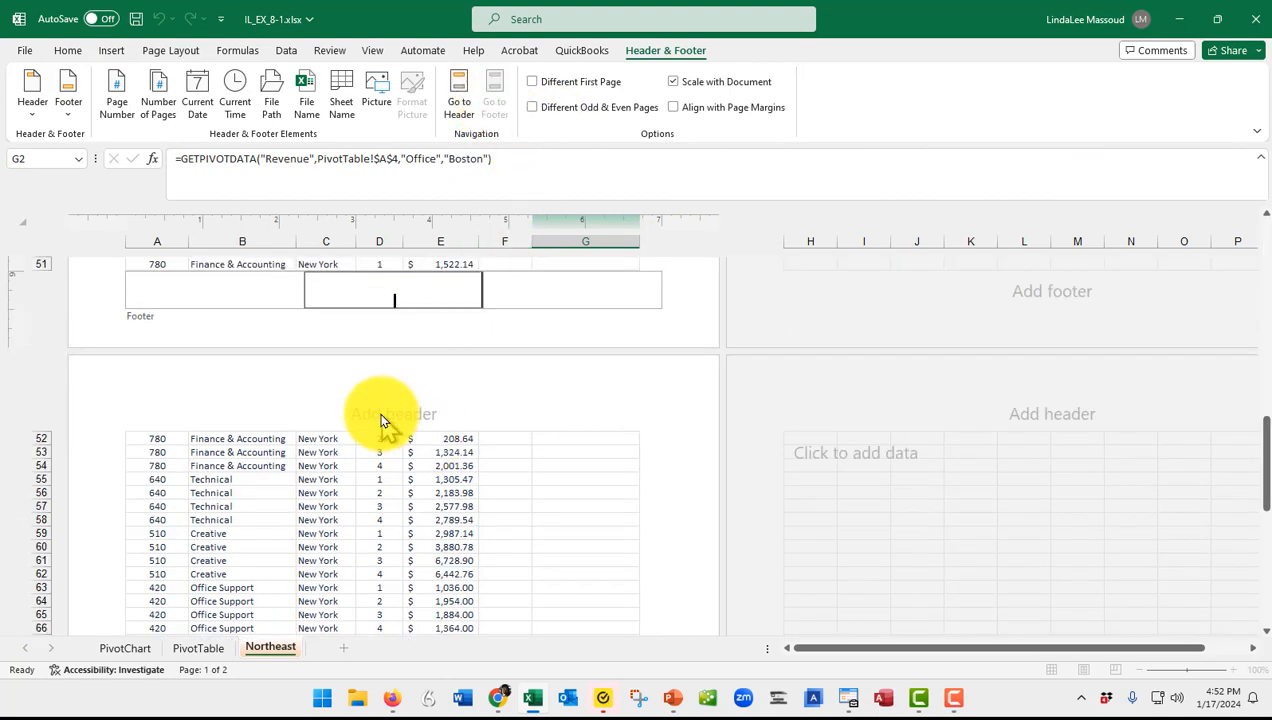
type("LindaLee Massoud")
left_click(452, 438)
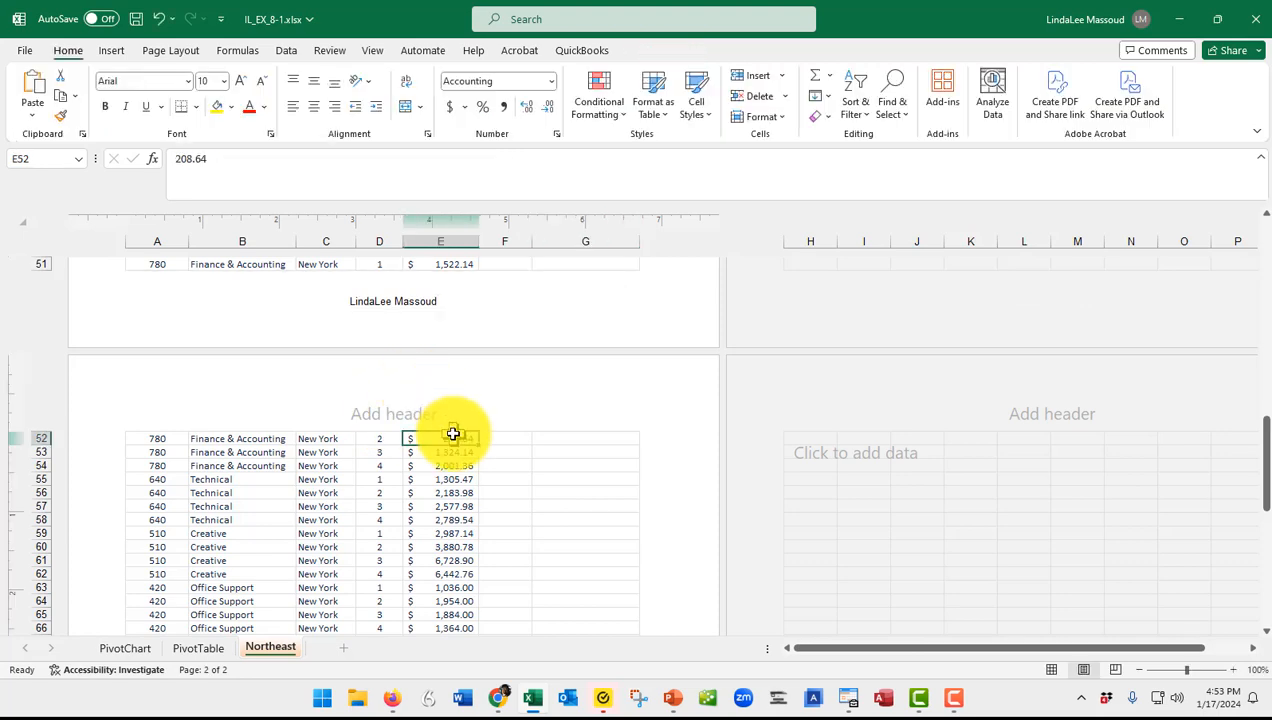
Check Boston's grand total in J6 of the PivotTable sheet, and return the Northeast sheet to Normal view with G2 selected.
left_click(198, 648)
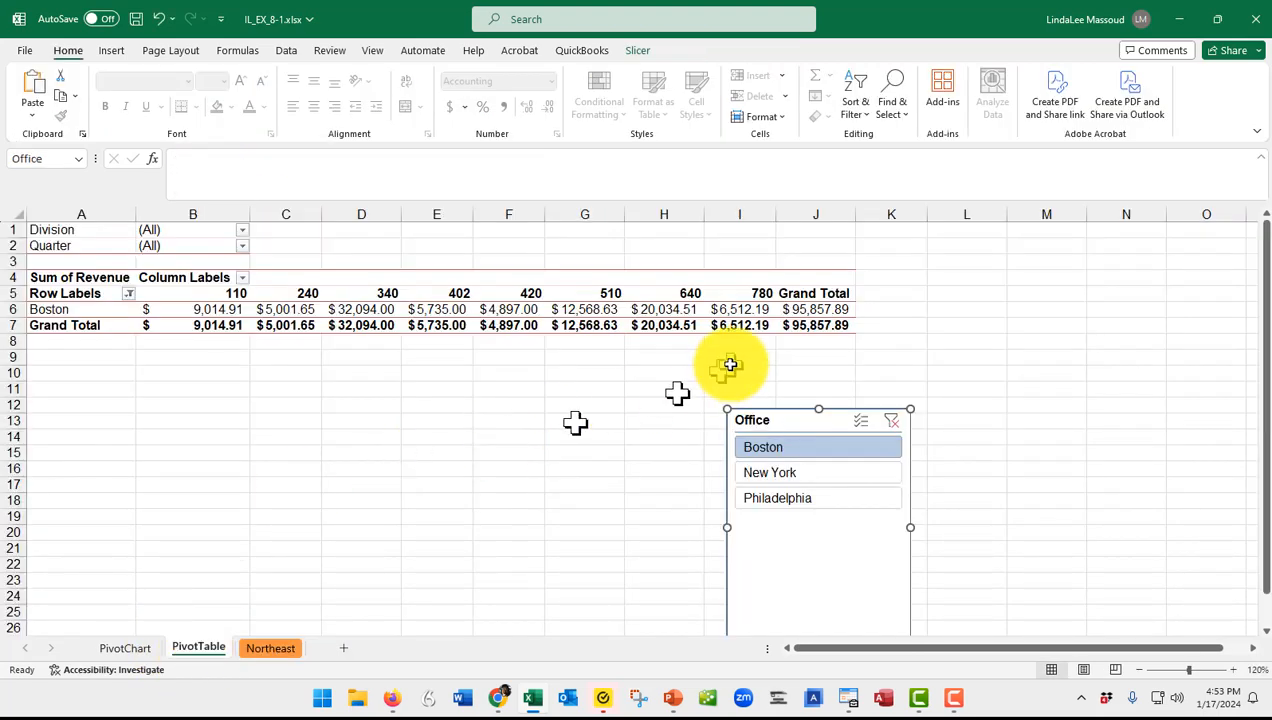
left_click(816, 309)
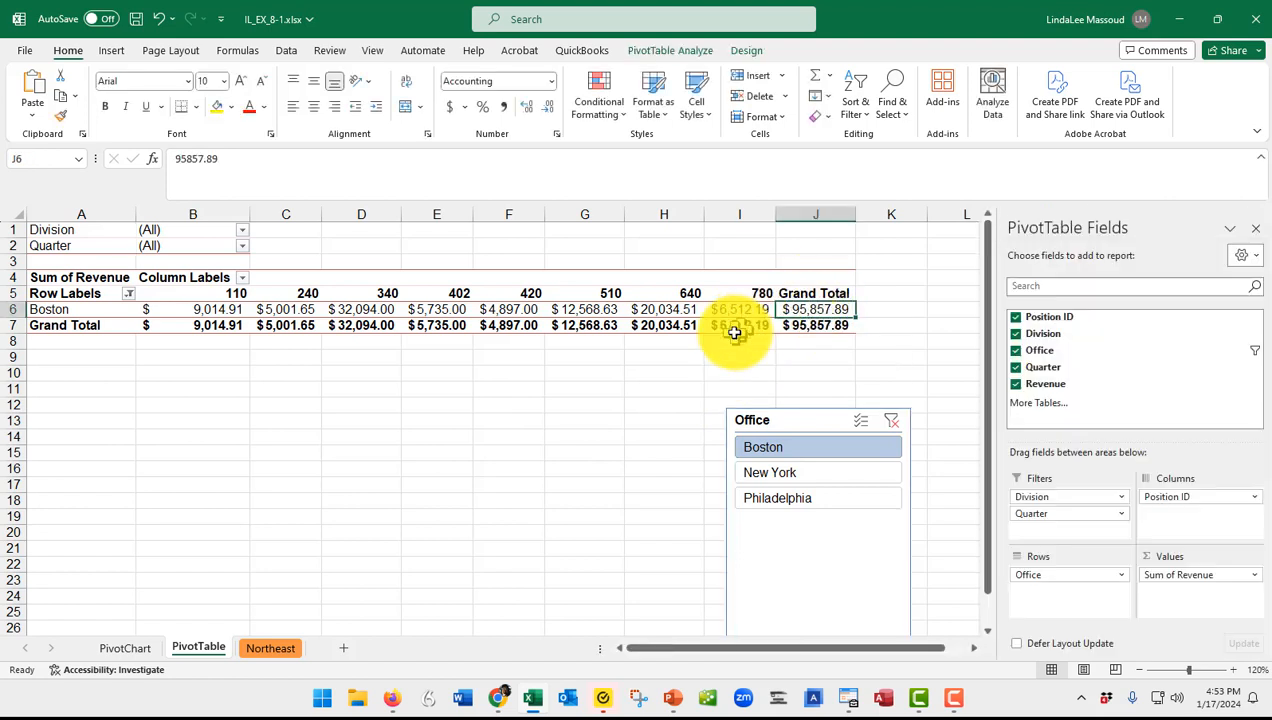
left_click(266, 648)
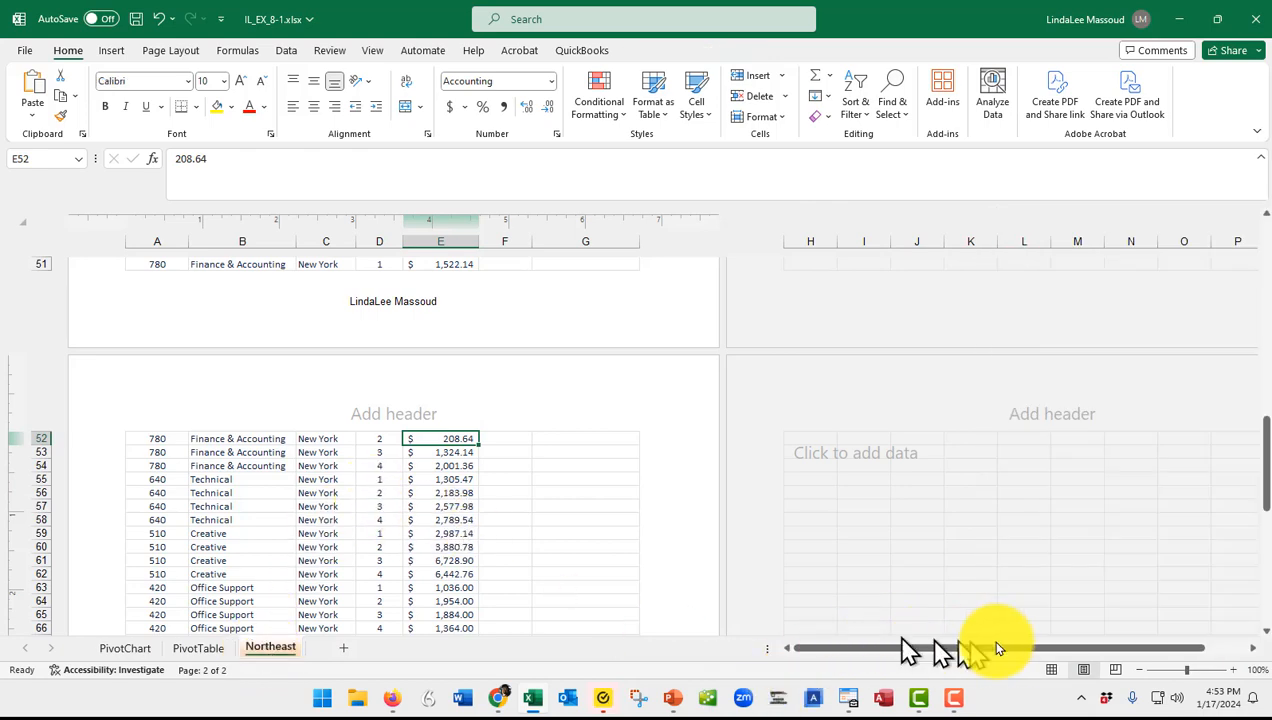
left_click(1051, 669)
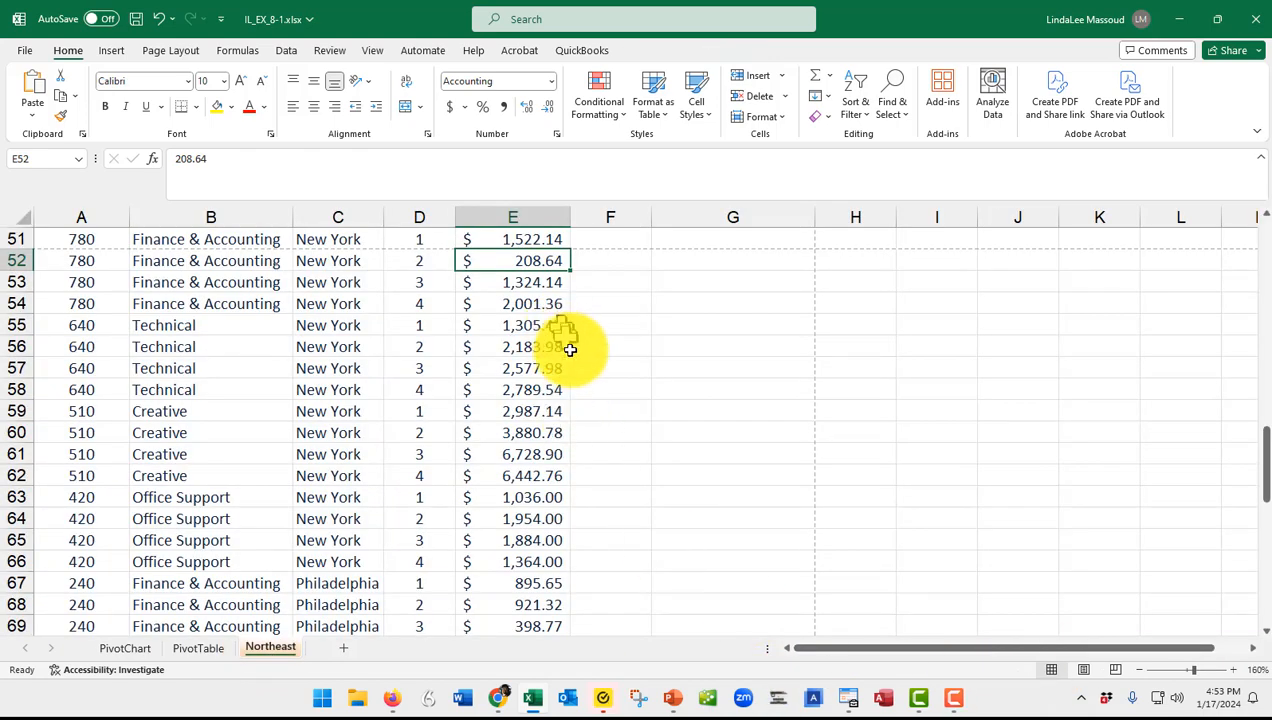
key("ctrl+Home")
left_click(743, 282)
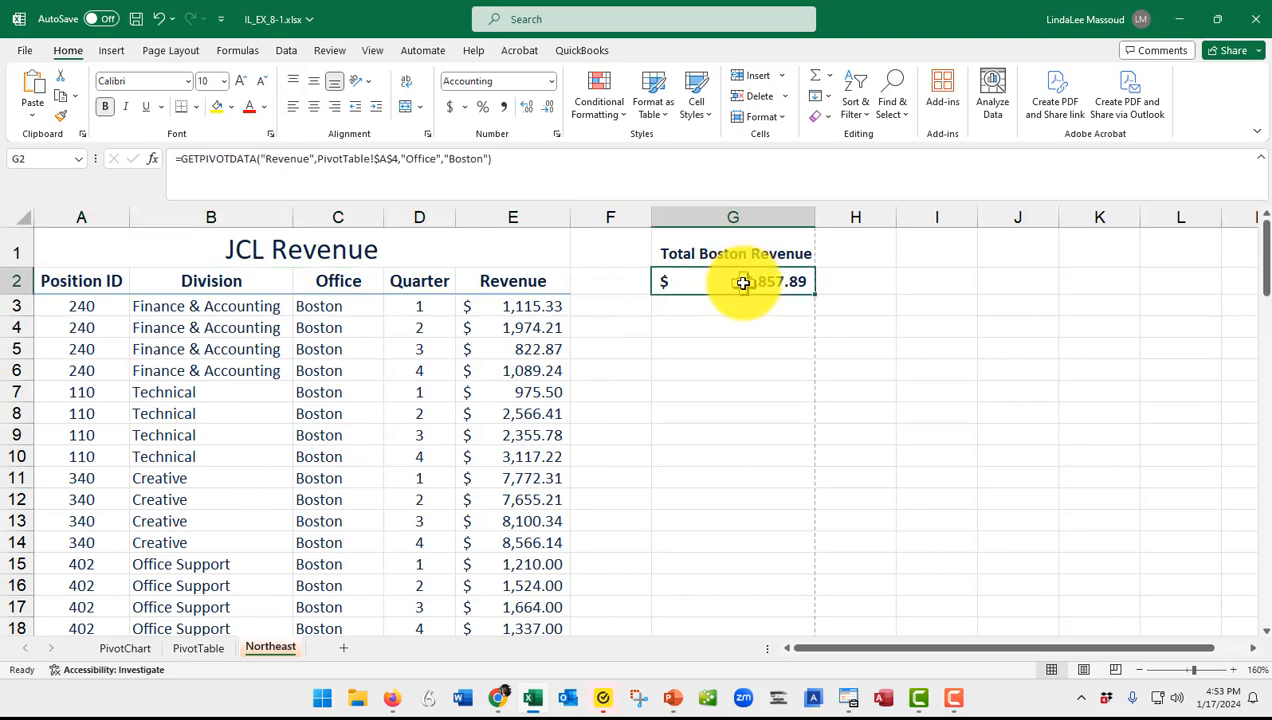